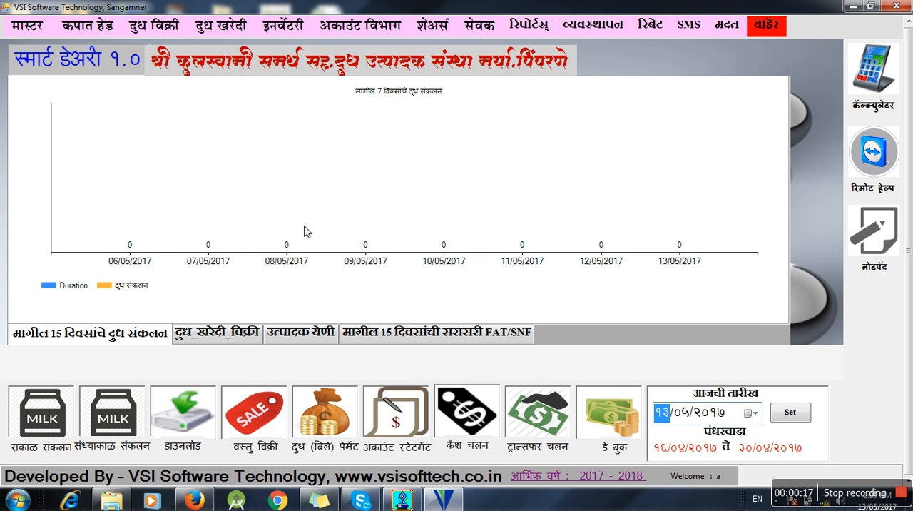
- Open the milk producer master (दुध उत्पादक मास्टर) and look through the list of existing producer accounts
left_click(230, 35)
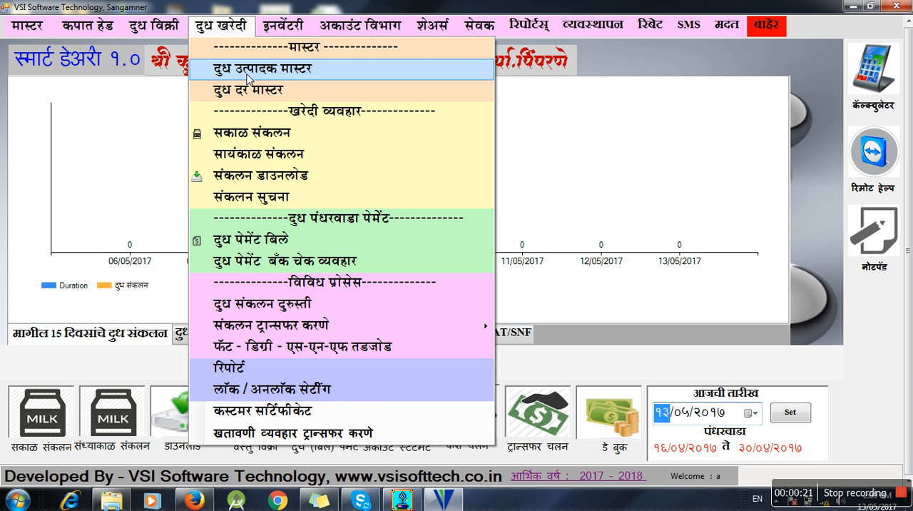
left_click(247, 76)
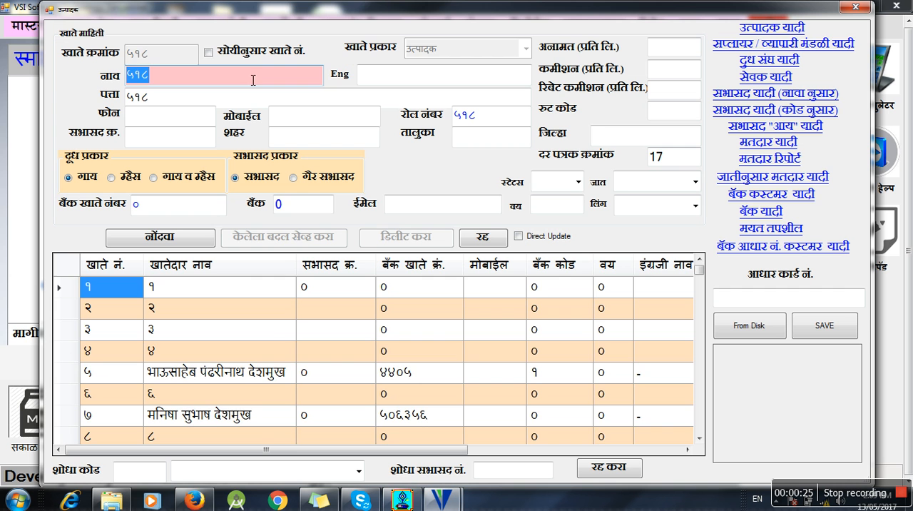
left_click(270, 333)
scroll(269, 337, "down", 4)
scroll(270, 337, "down", 4)
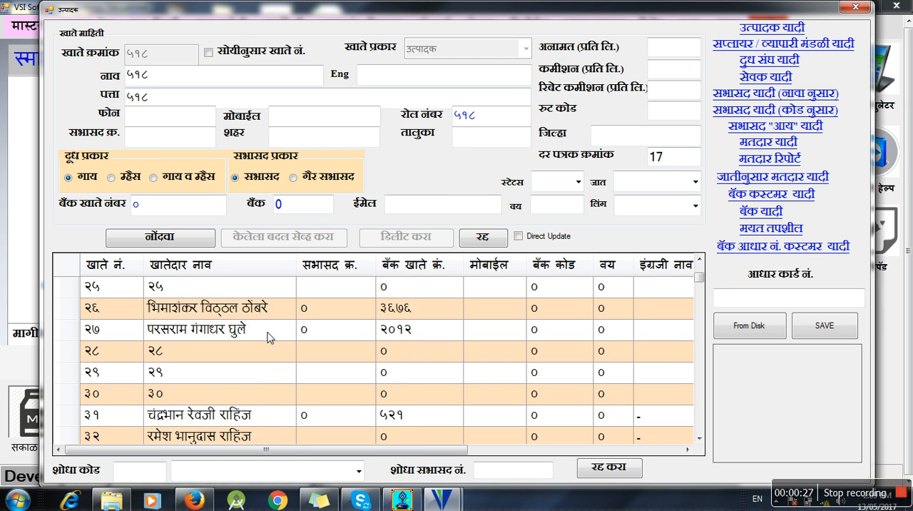
scroll(270, 337, "down", 1)
scroll(270, 337, "down", 2)
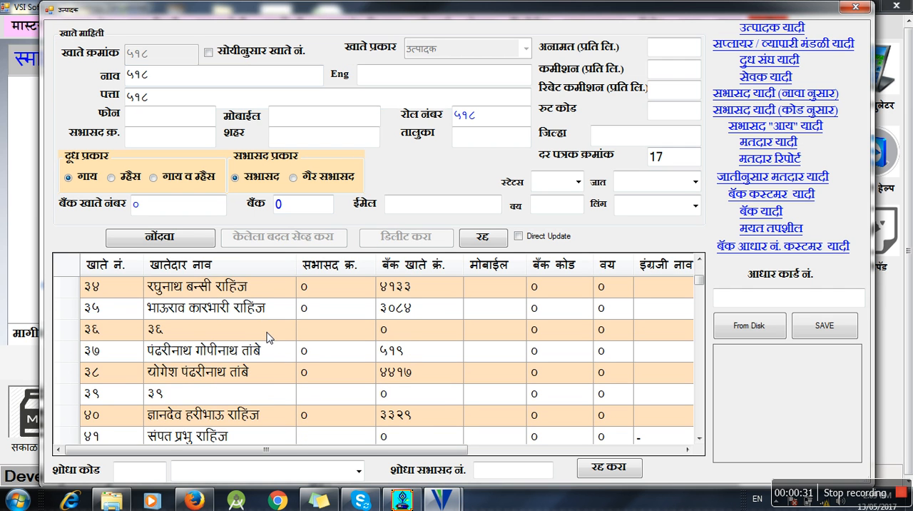
scroll(270, 336, "up", 11)
left_click(267, 331)
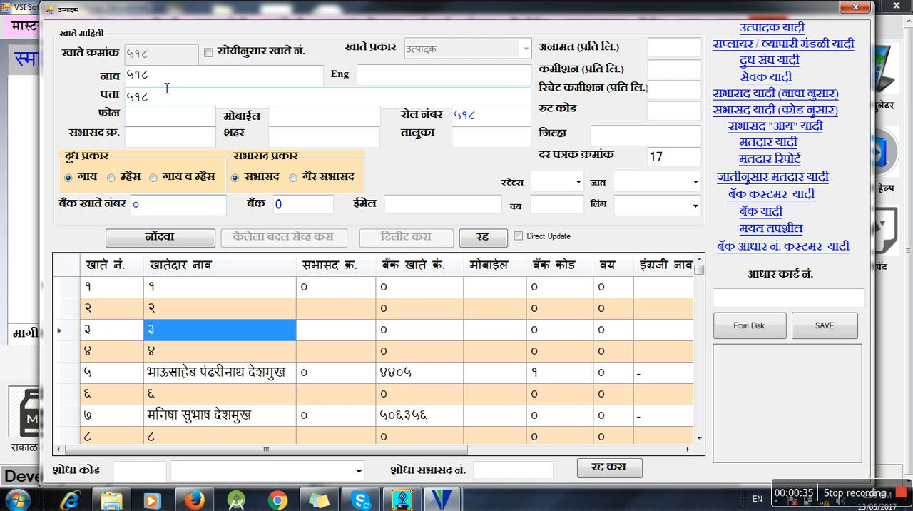
- Replace the default entry in the नाव field with the new producer's full name in Marathi
left_click_drag(171, 77, 113, 80)
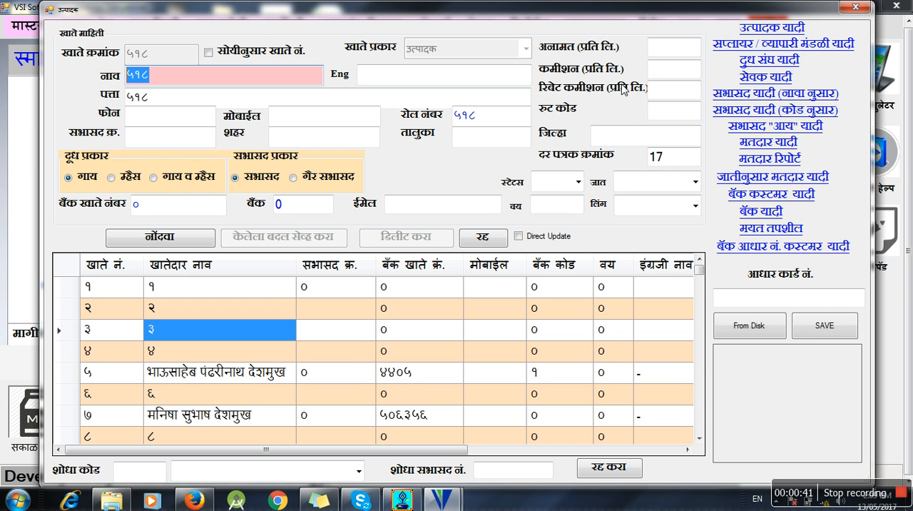
left_click(190, 80)
left_click_drag(190, 83, 97, 85)
left_click_drag(182, 83, 105, 84)
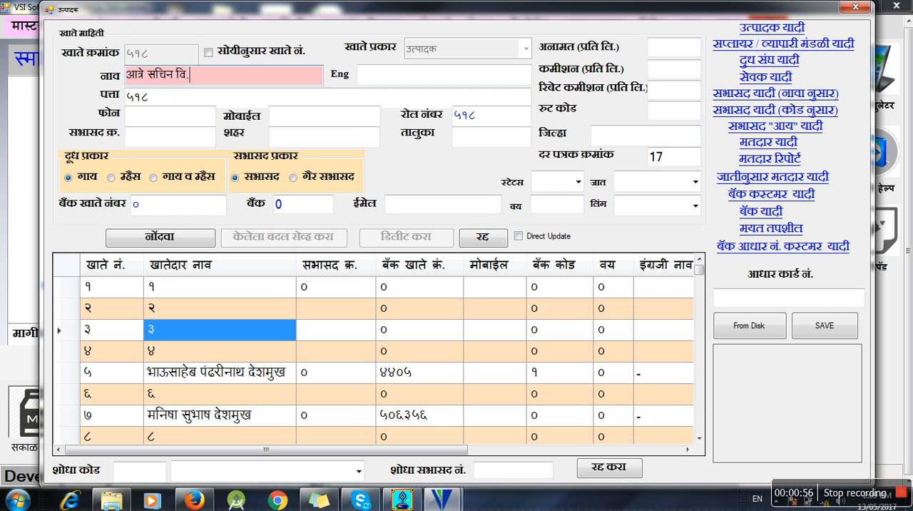
key("Tab")
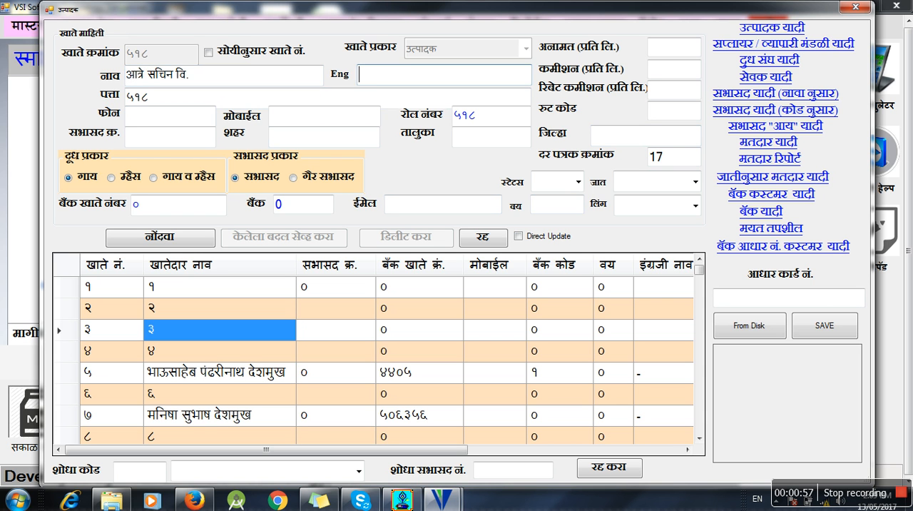
- Enter the producer's name in English and replace the default पत्ता entry with the producer's village address
type("îãêã")
key("BackSpace")
key("BackSpace")
key("BackSpace")
key("BackSpace")
key("BackSpace")
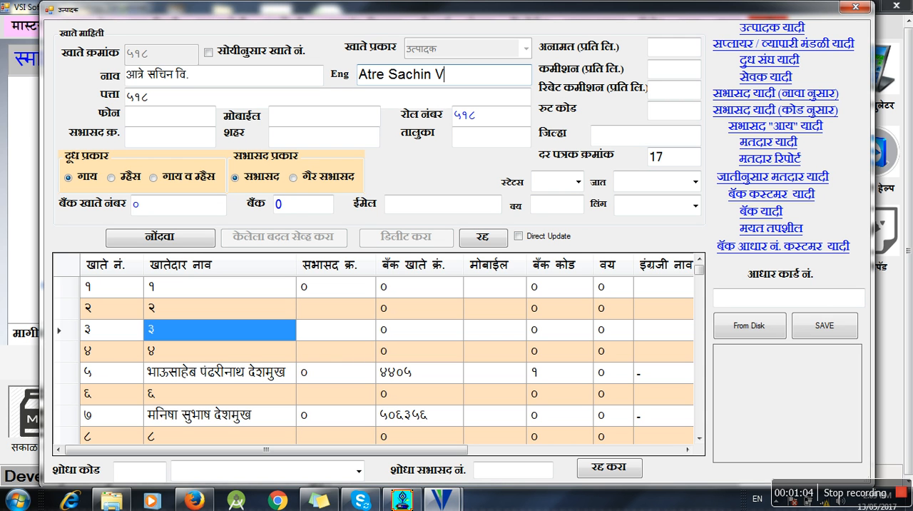
key("Tab")
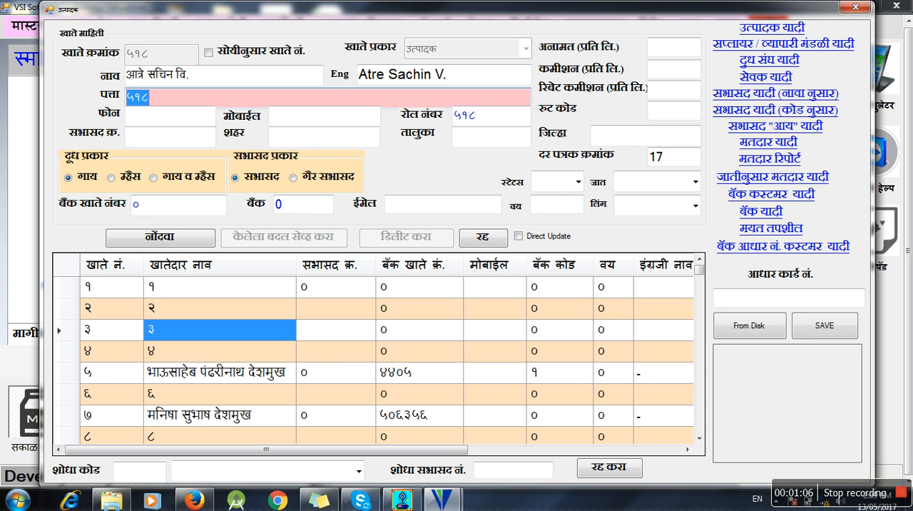
type("Nimon")
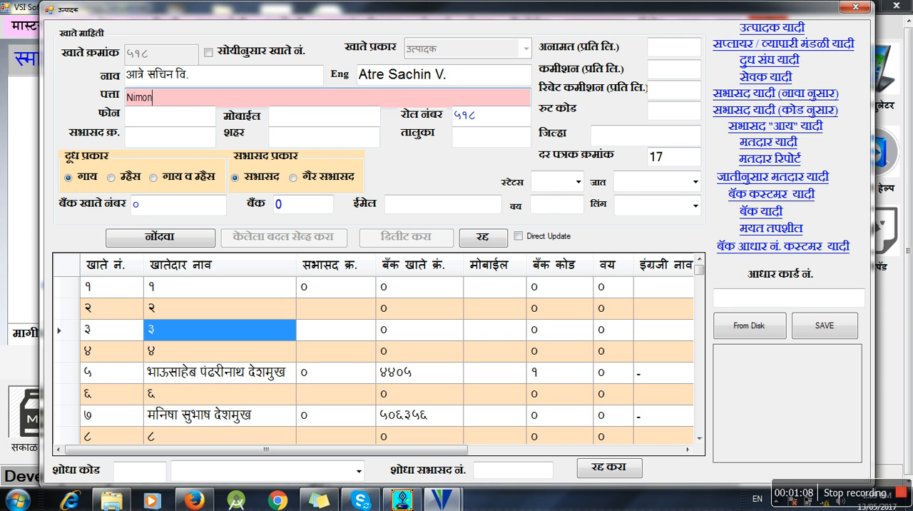
key("Tab")
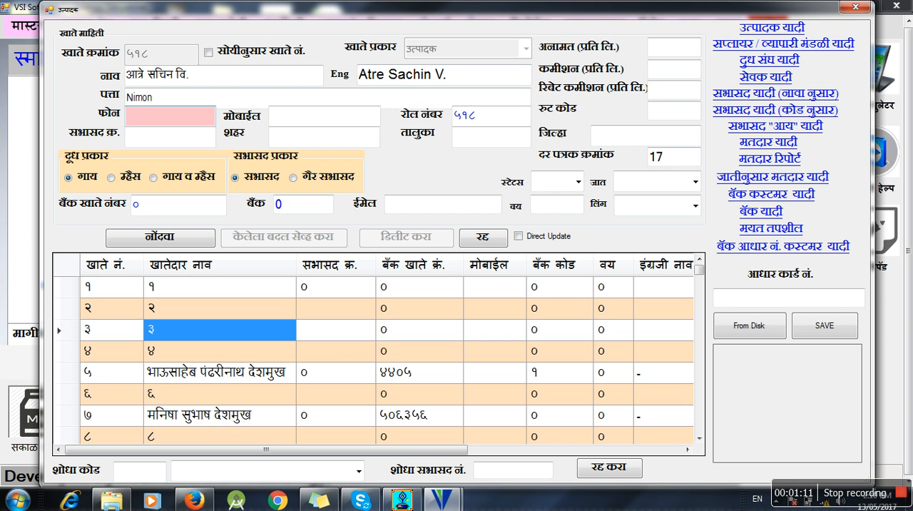
- Leave the mobile, bank and email details as they are and register the new producer account
left_click(289, 124)
left_click(175, 209)
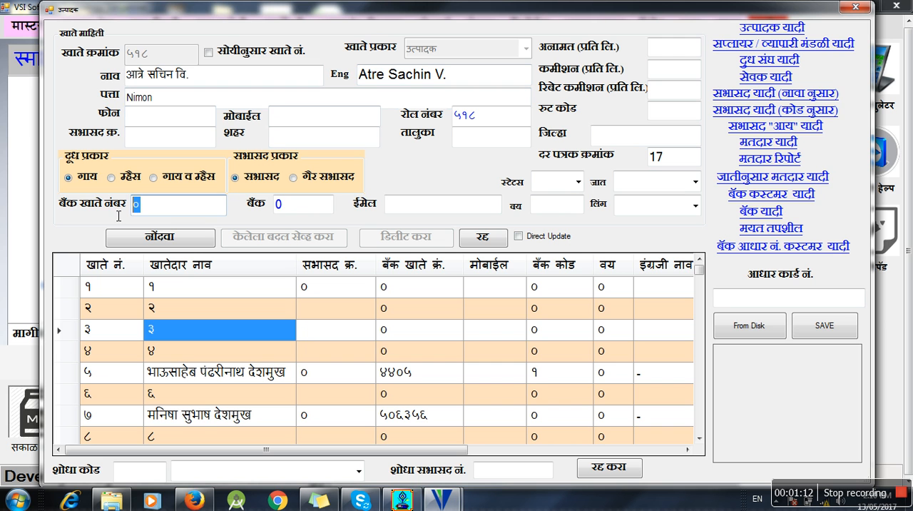
key("Tab")
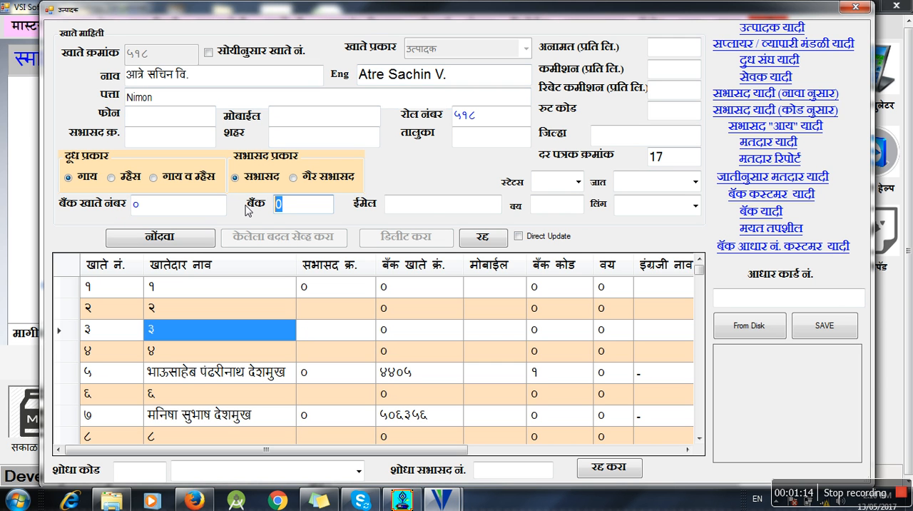
left_click(433, 207)
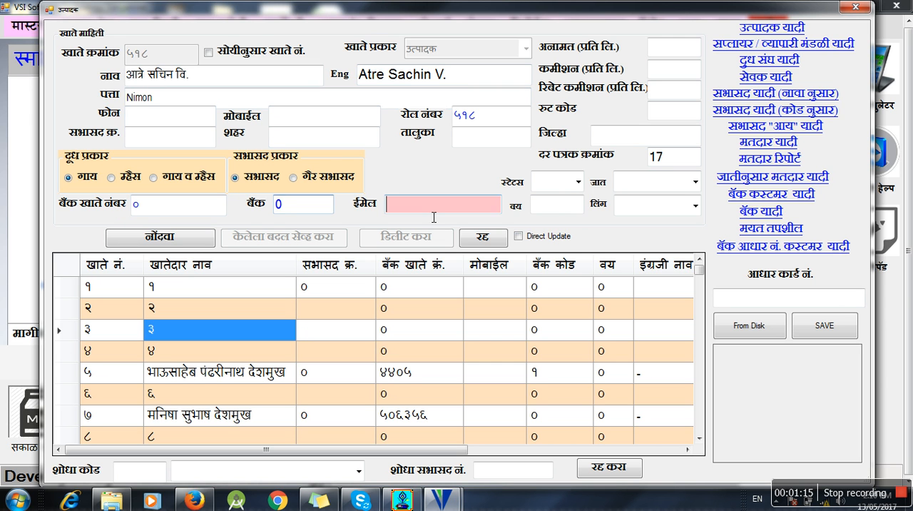
left_click(176, 240)
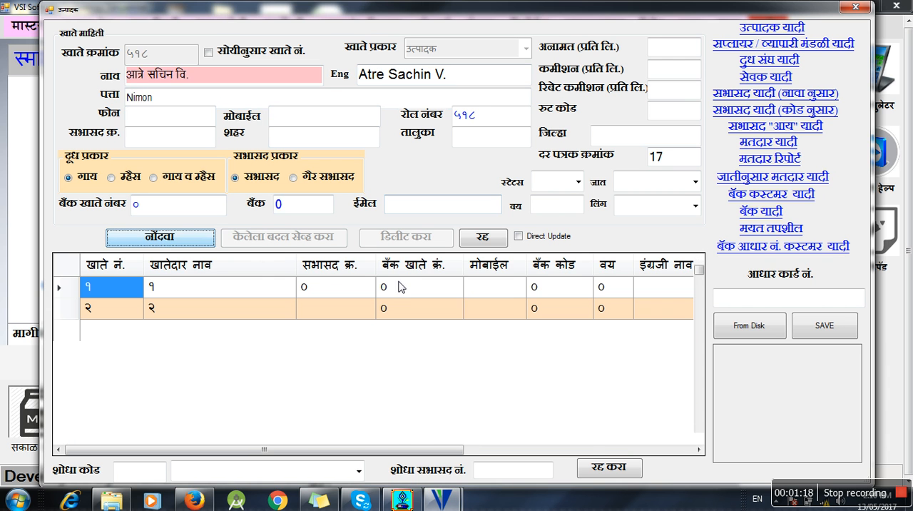
left_click(474, 293)
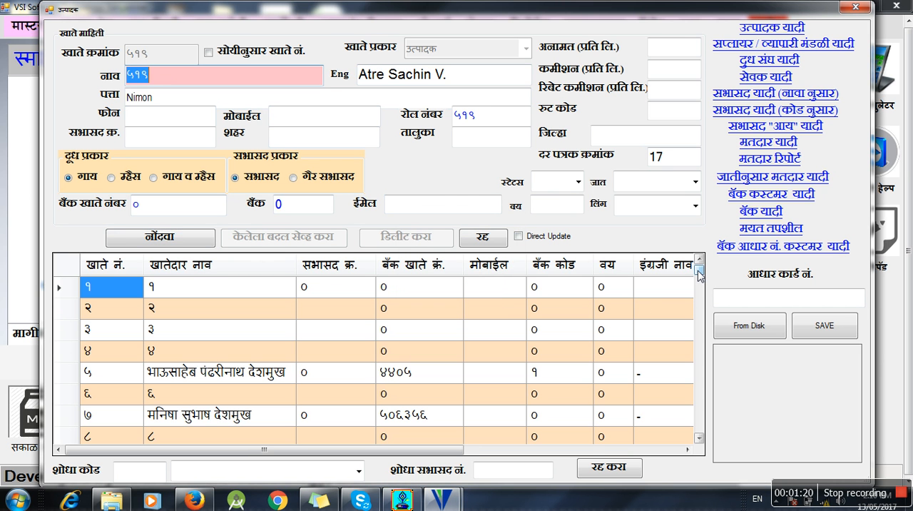
- Find the newly registered producer at the end of the account list and load that record for editing
left_click_drag(699, 277, 696, 435)
left_click(229, 416)
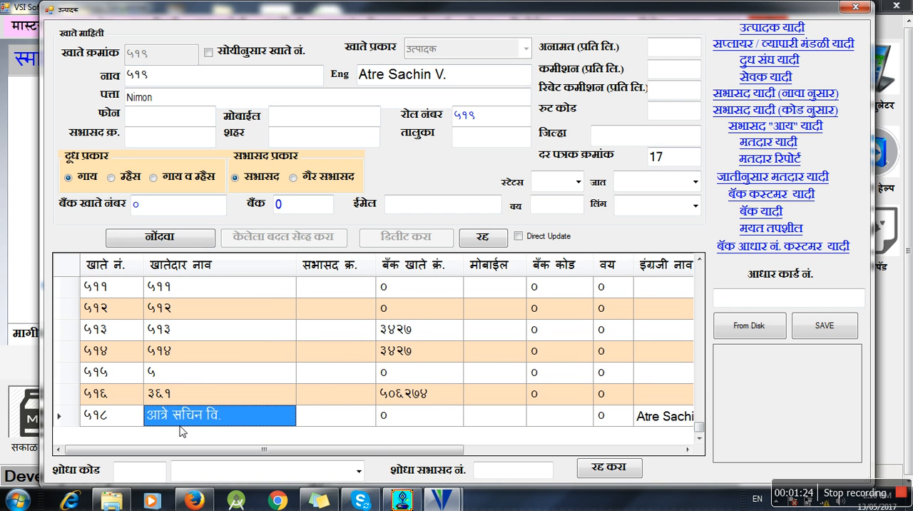
left_click(121, 416)
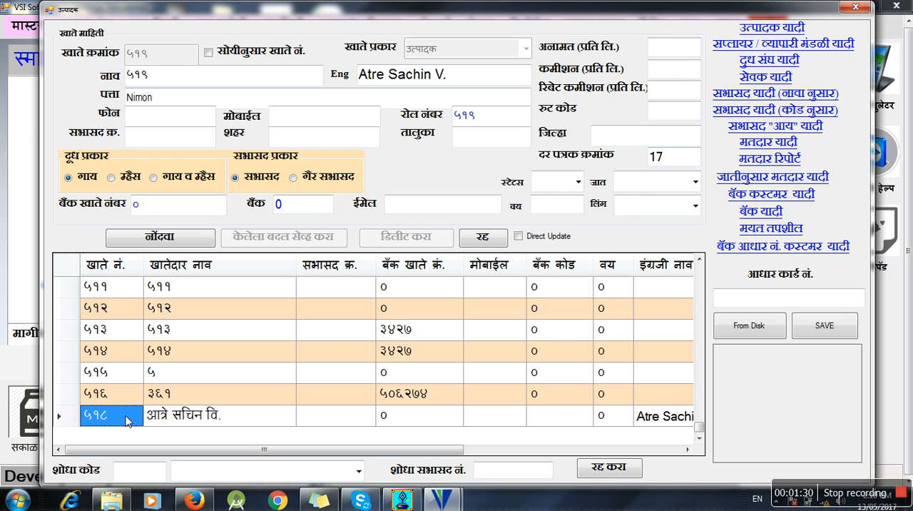
double_click(126, 420)
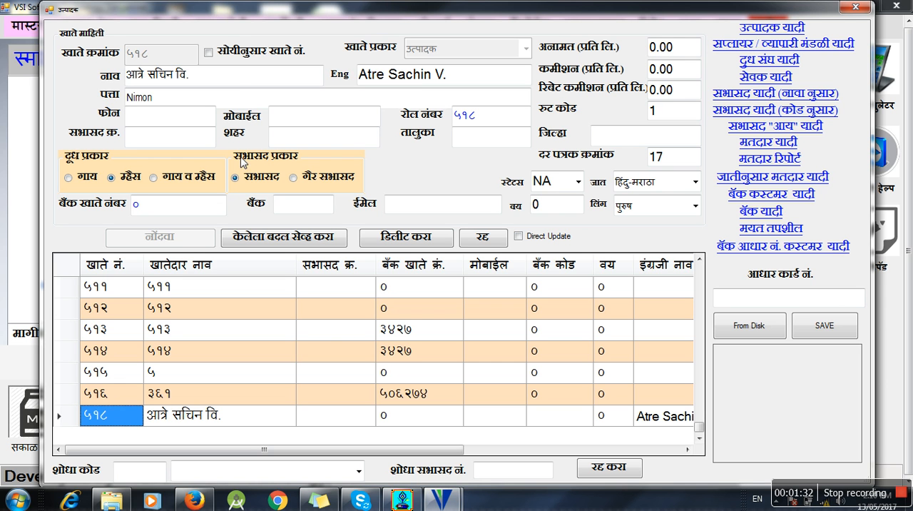
- Remove the trailing initial from the producer's Marathi name and save the changed record
left_click(224, 76)
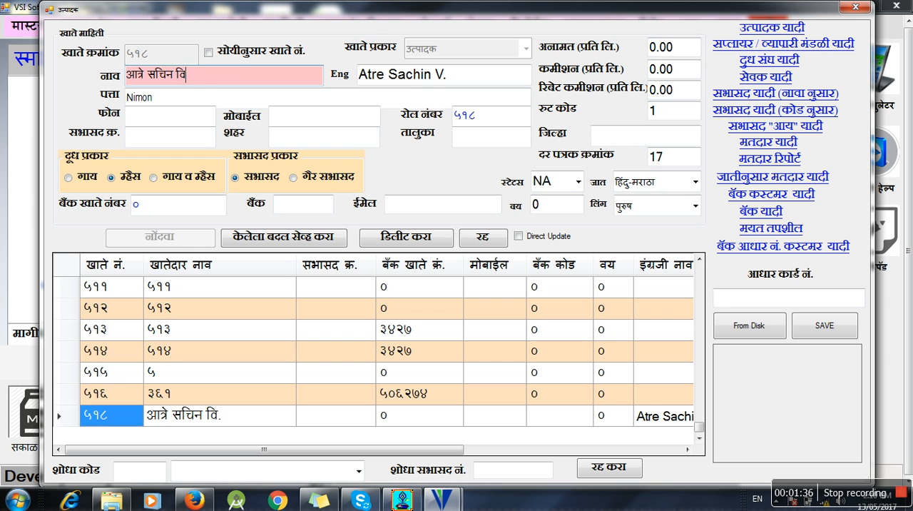
key("BackSpace")
key("BackSpace")
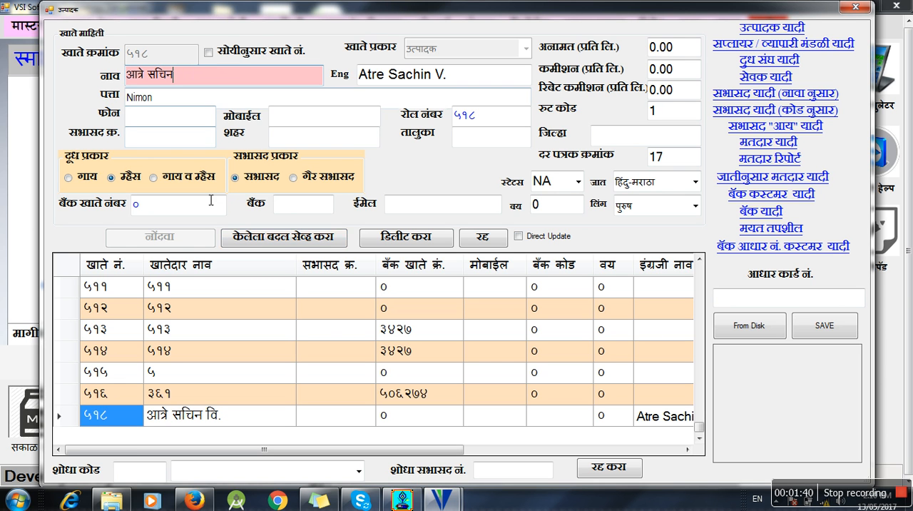
left_click(258, 239)
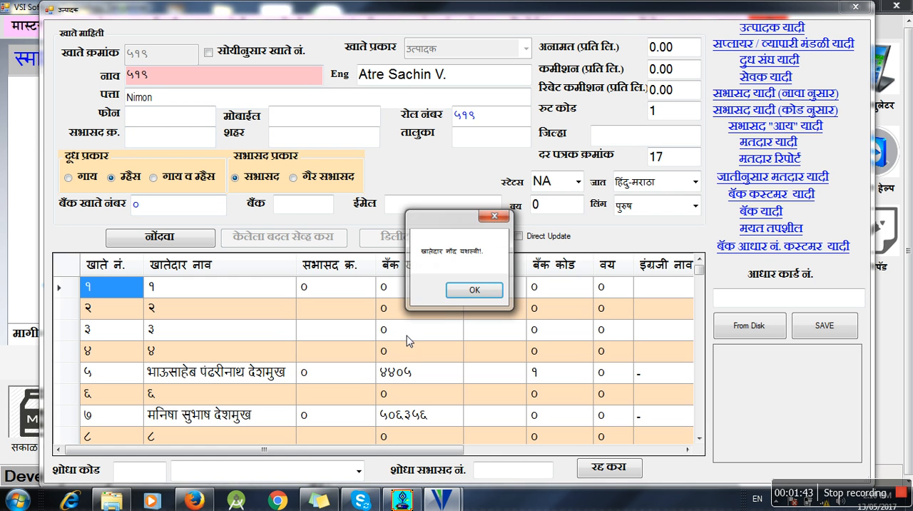
left_click(474, 289)
- Load the edited producer's record from the end of the account list, delete it, and check the list's end again
left_click_drag(699, 270, 699, 432)
left_click(275, 423)
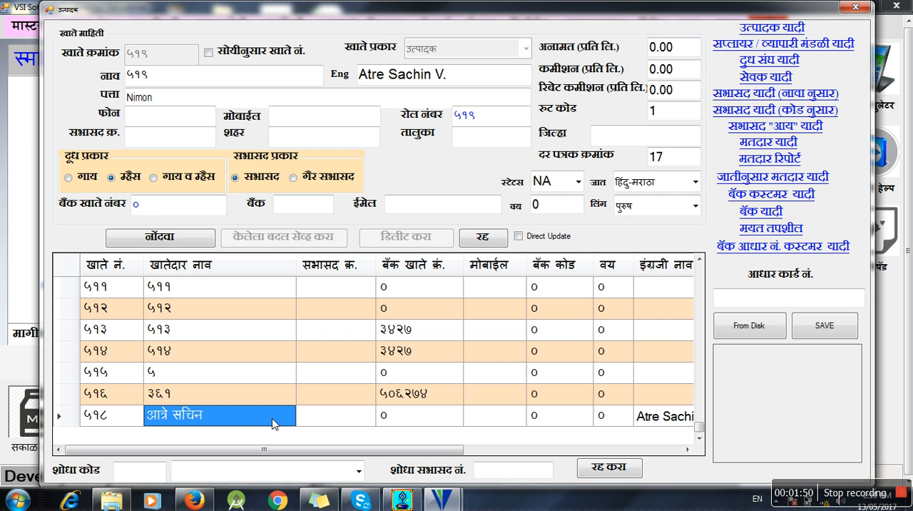
double_click(275, 423)
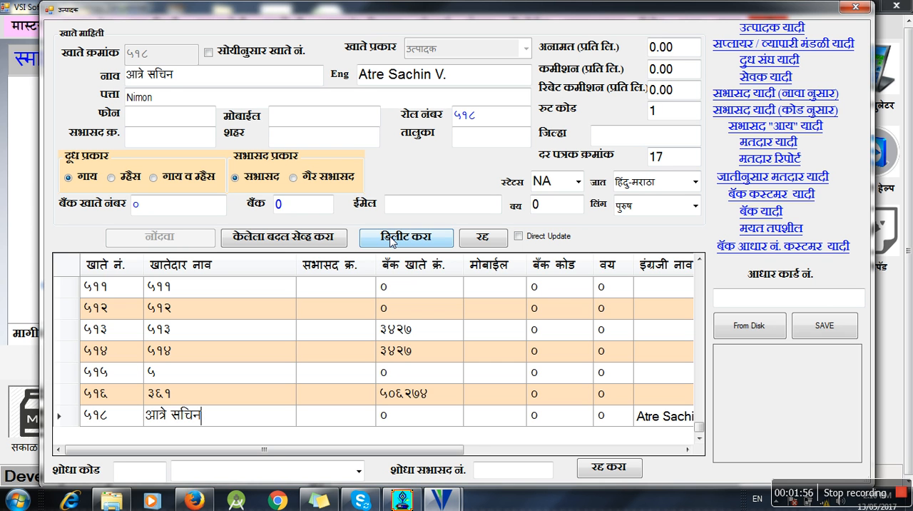
left_click(391, 239)
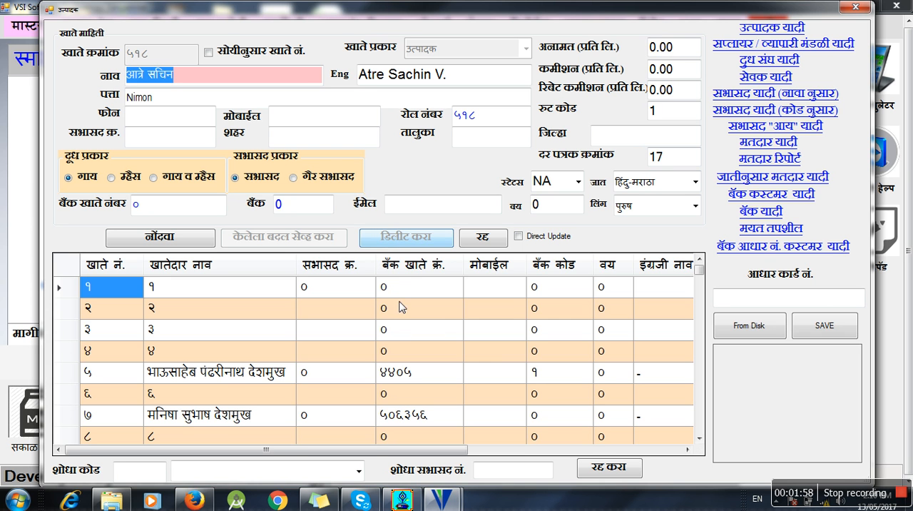
left_click(471, 290)
left_click_drag(699, 270, 702, 435)
left_click(275, 414)
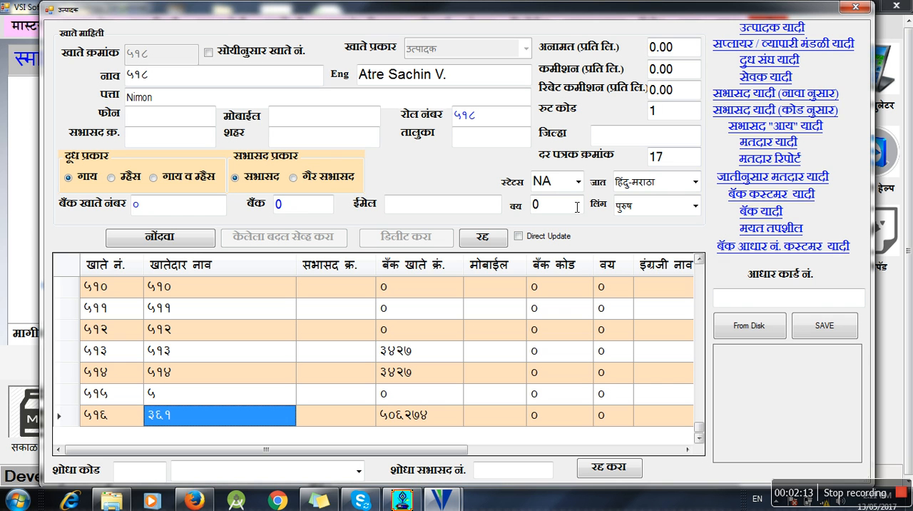
- Enable the custom account number option (सोयीनुसार खाते नं.) and enter a chosen account number for a new producer
left_click(208, 52)
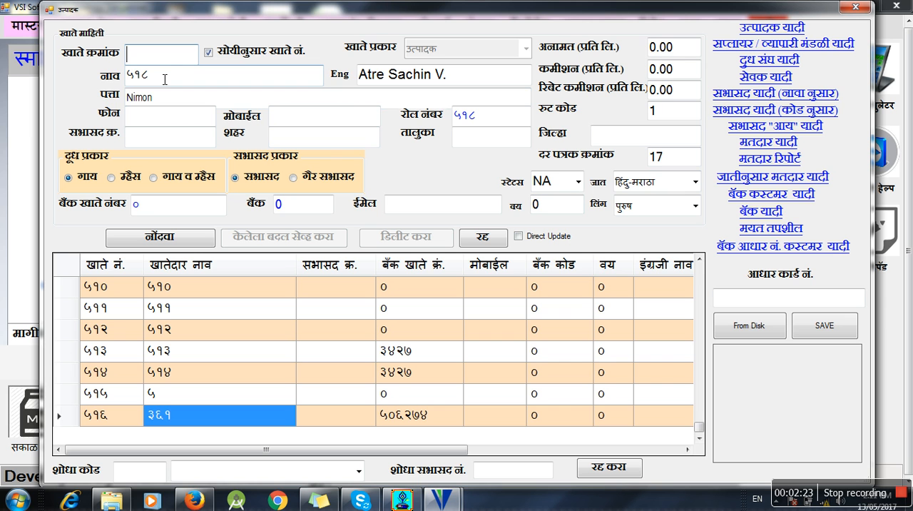
type("६००")
key("Tab")
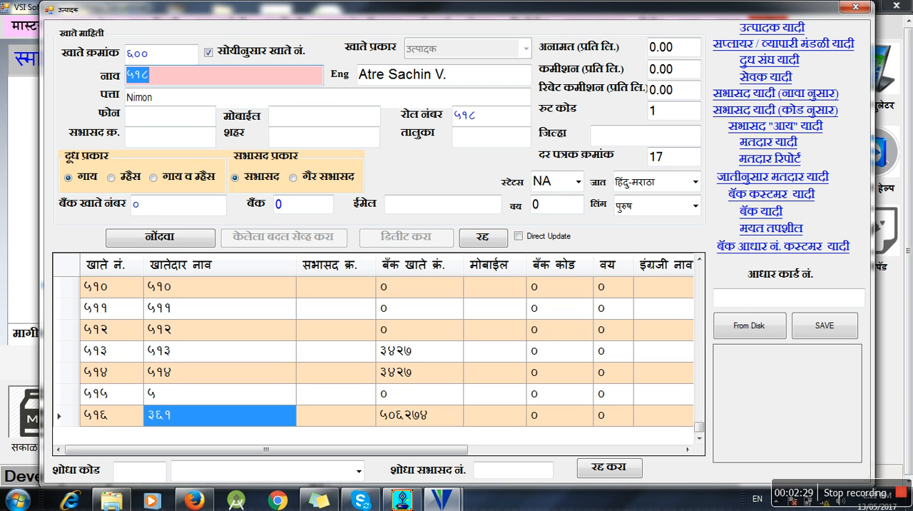
- Fill the नाव field with a copy of the producer's English name, keeping the existing address
type("६००")
key("Tab")
key("ctrl+c")
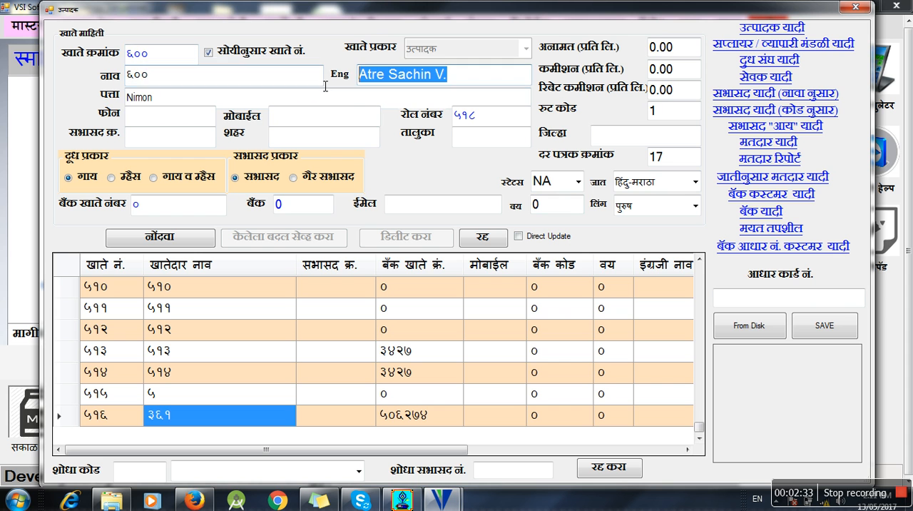
key("shift+Tab")
key("ctrl+v")
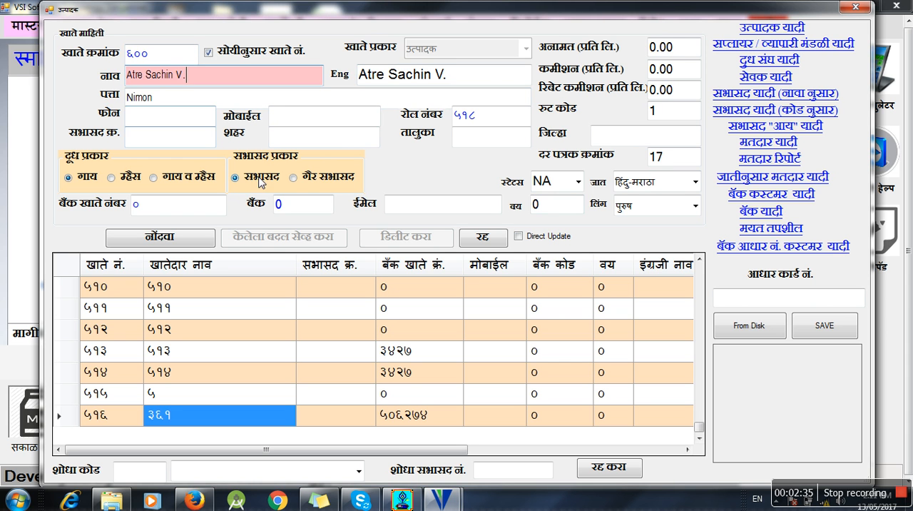
key("Tab")
key("Tab")
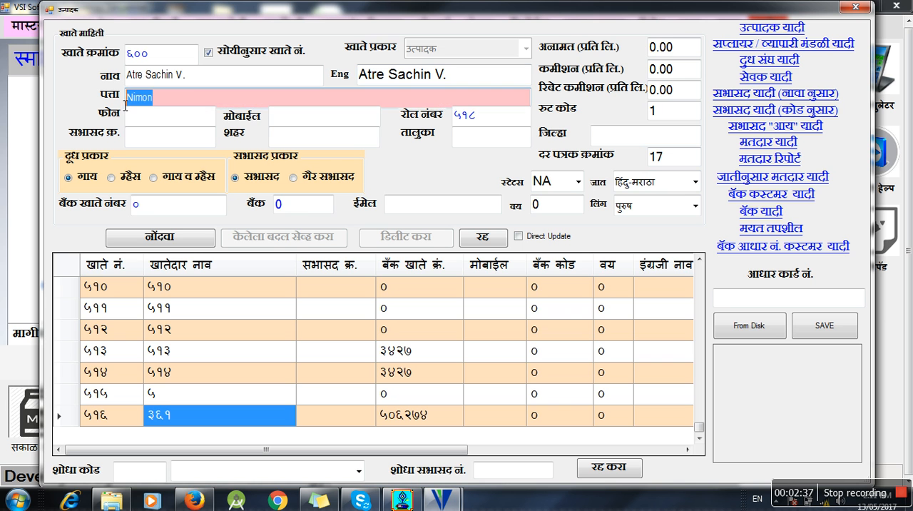
- Register the producer under the custom account number and check the new entry at the end of the account list
left_click(163, 241)
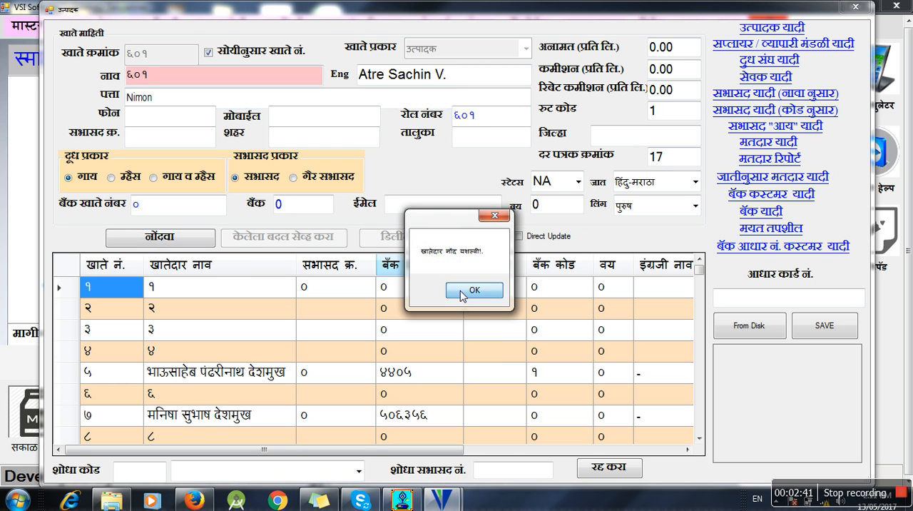
left_click(474, 288)
left_click_drag(699, 271, 697, 433)
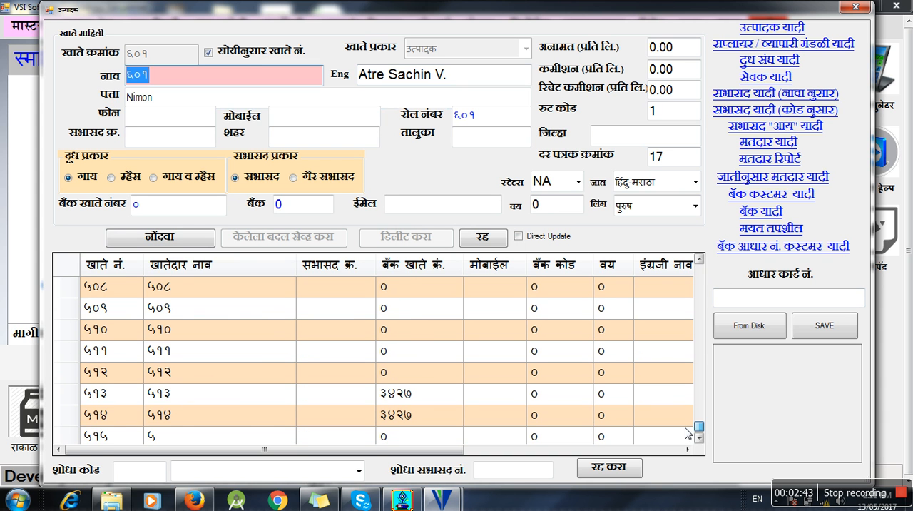
left_click(331, 415)
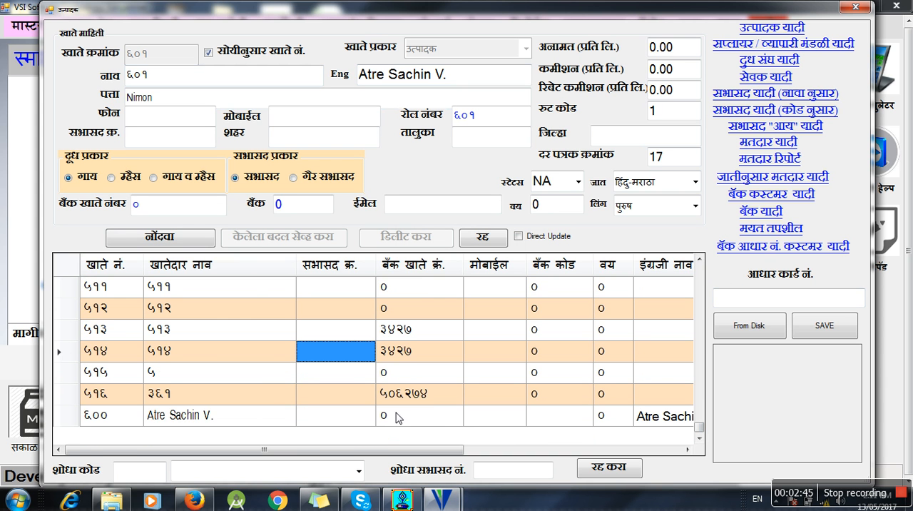
- Load the custom-numbered producer's record from the end of the account list, delete it, and look through the refreshed list
left_click(76, 421)
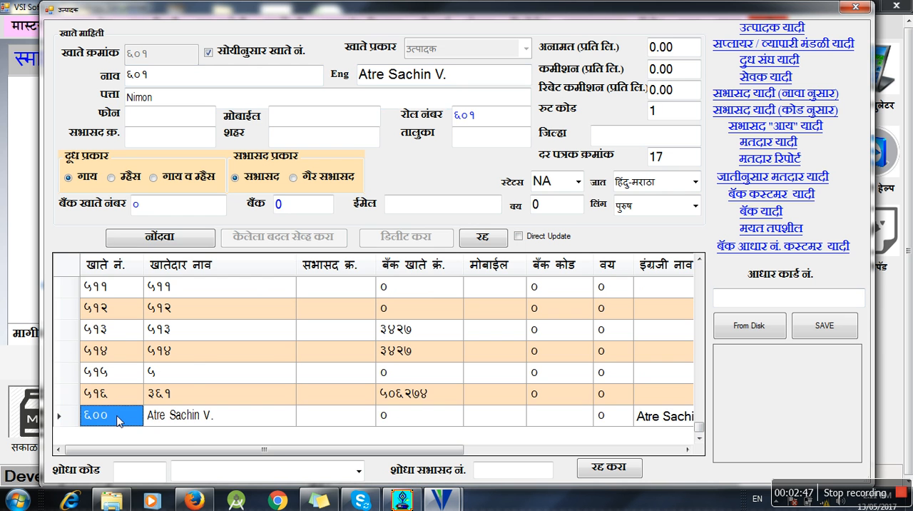
left_click(418, 238)
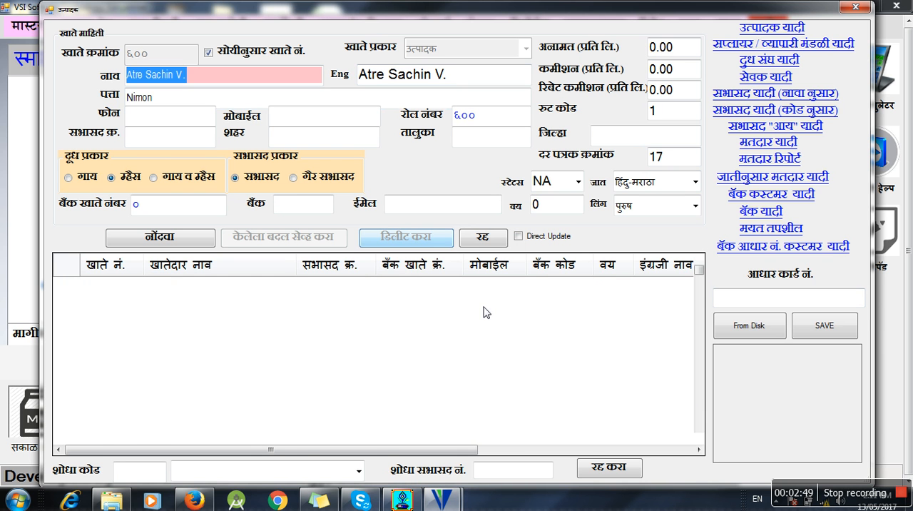
left_click(471, 298)
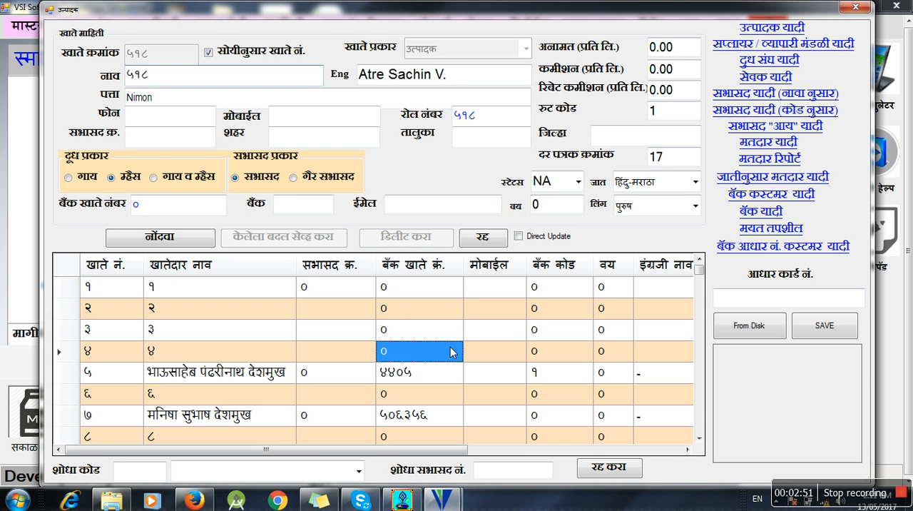
scroll(455, 375, "down", 5)
scroll(445, 372, "down", 4)
scroll(444, 376, "up", 4)
scroll(445, 376, "up", 6)
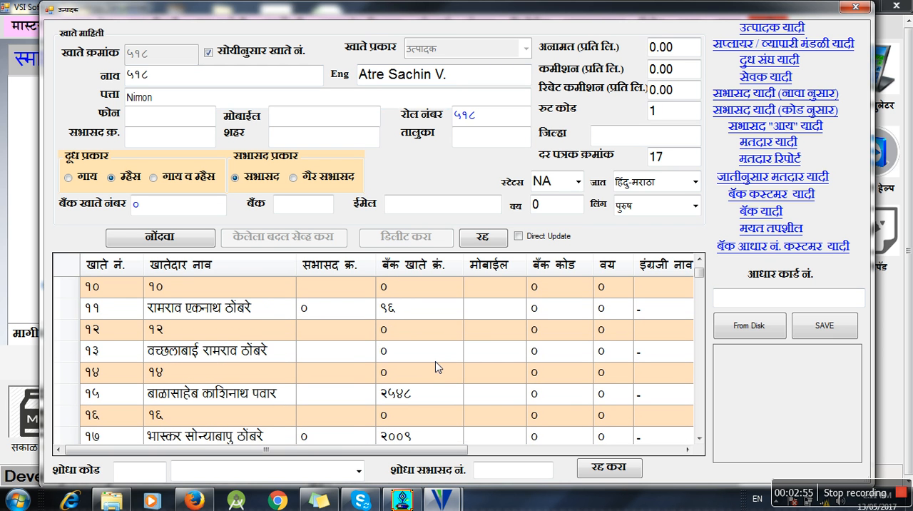
- Open the producer list report (उत्पादक यादी), view its first and last pages, and close the report
left_click(774, 30)
scroll(340, 318, "down", 5)
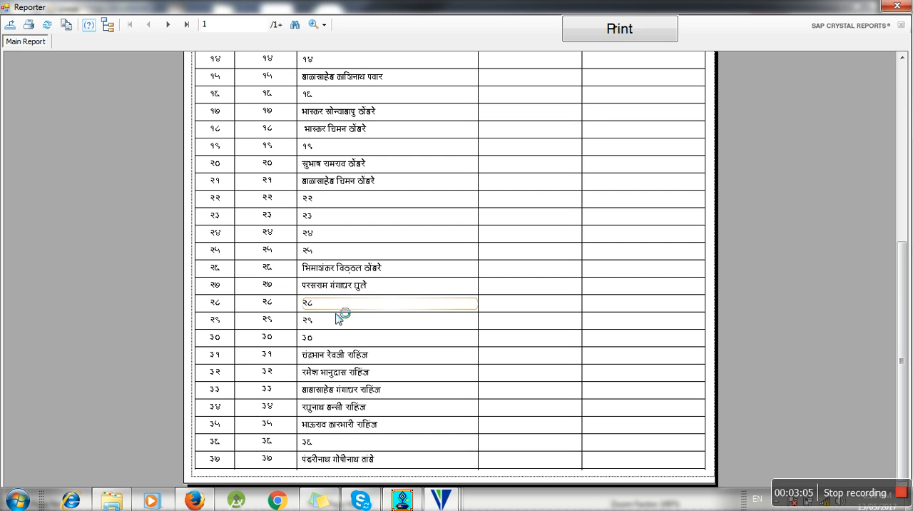
left_click(187, 24)
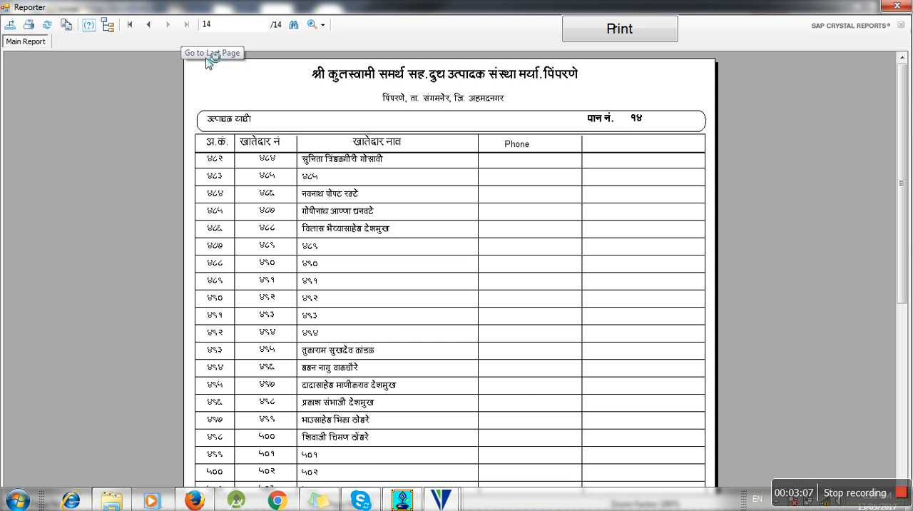
left_click(896, 6)
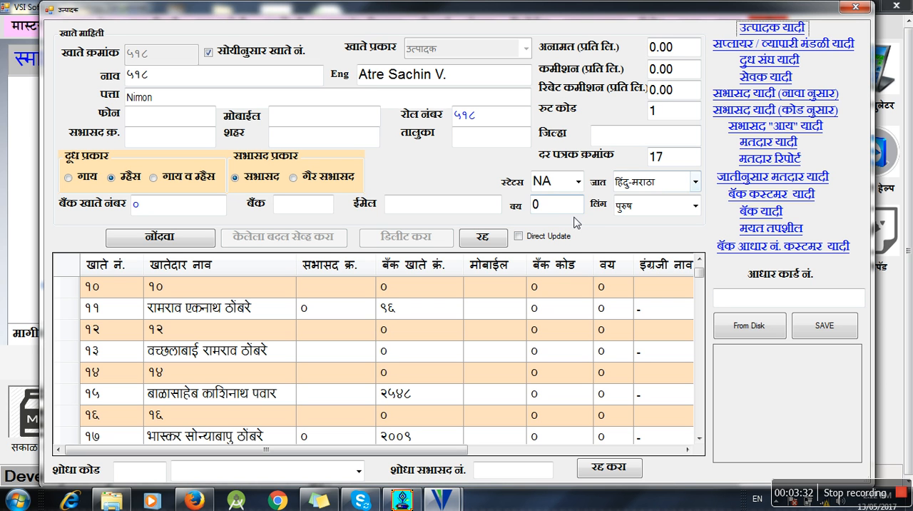
- Inspect the choices for status (स्टेटस) and gender (लिंग), and check the caste (जात) and age (वय) fields
left_click(578, 183)
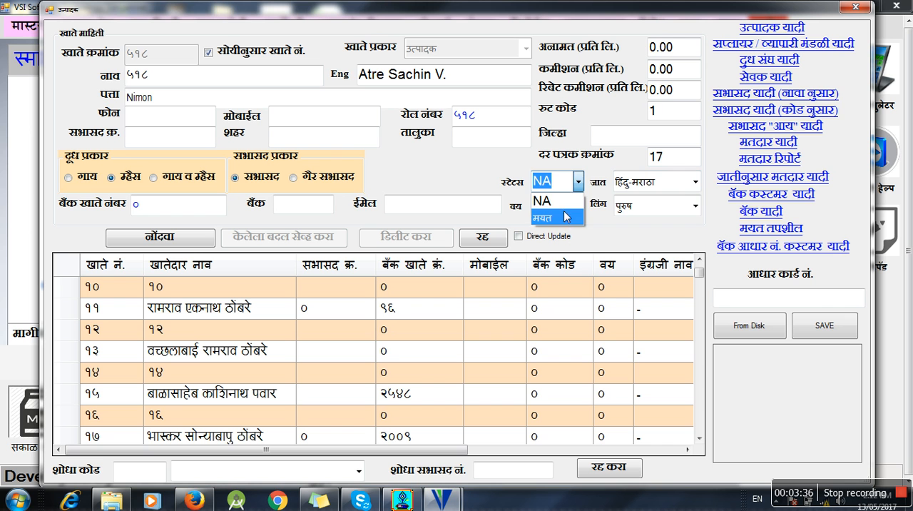
left_click(686, 186)
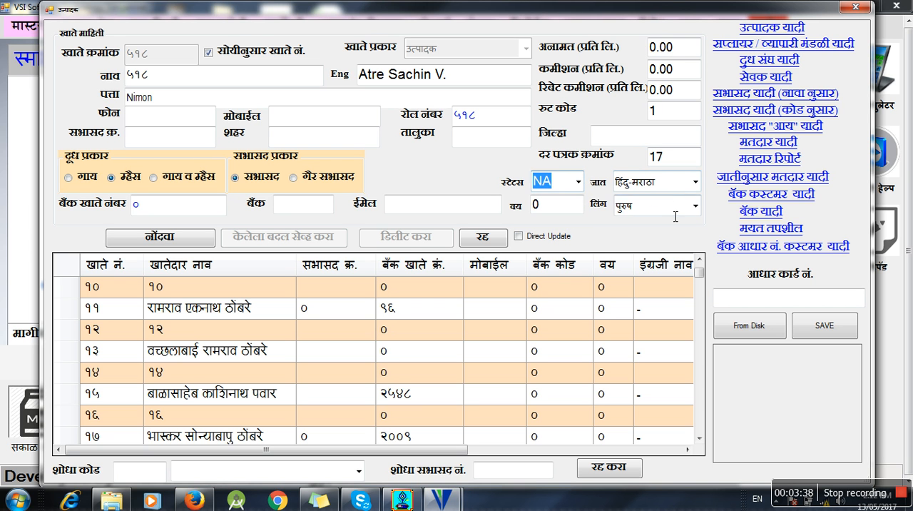
left_click(674, 214)
left_click(694, 208)
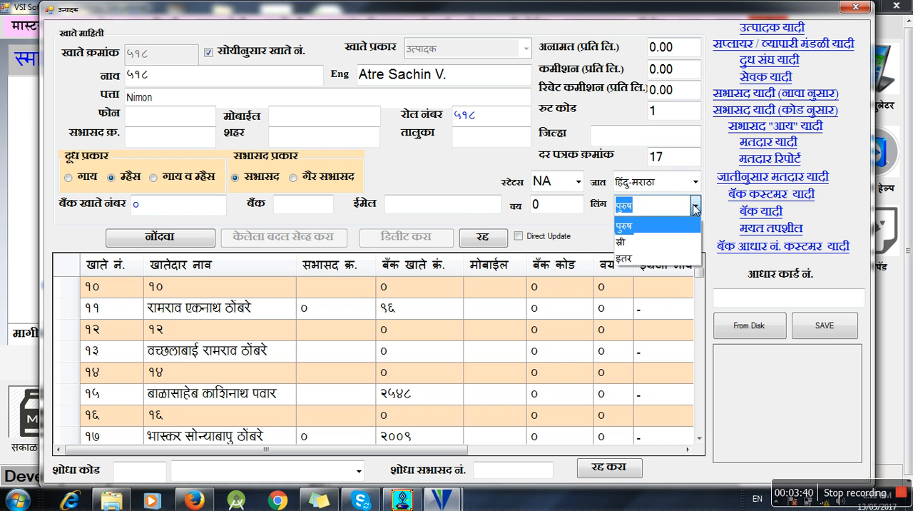
left_click(561, 209)
left_click_drag(565, 208, 508, 209)
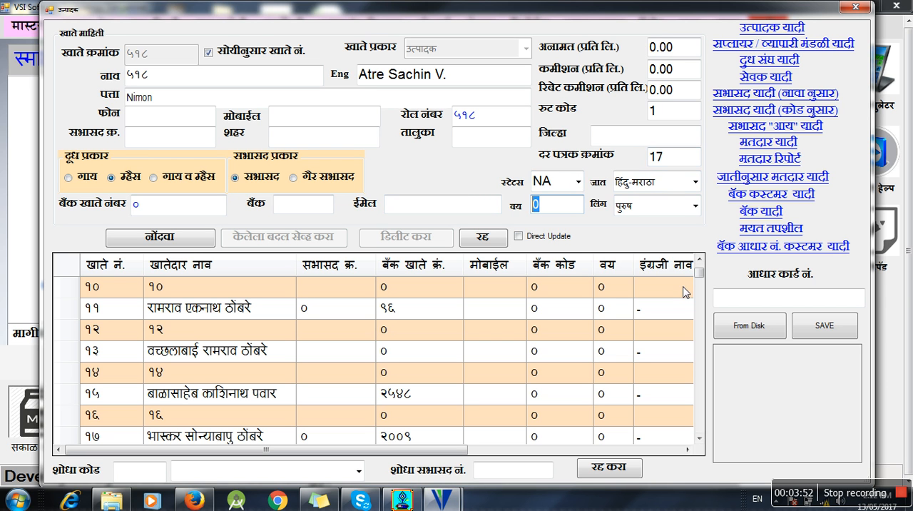
- View the voter list report (मतदार यादी), close it, and go to the Aadhaar card number field
left_click(767, 144)
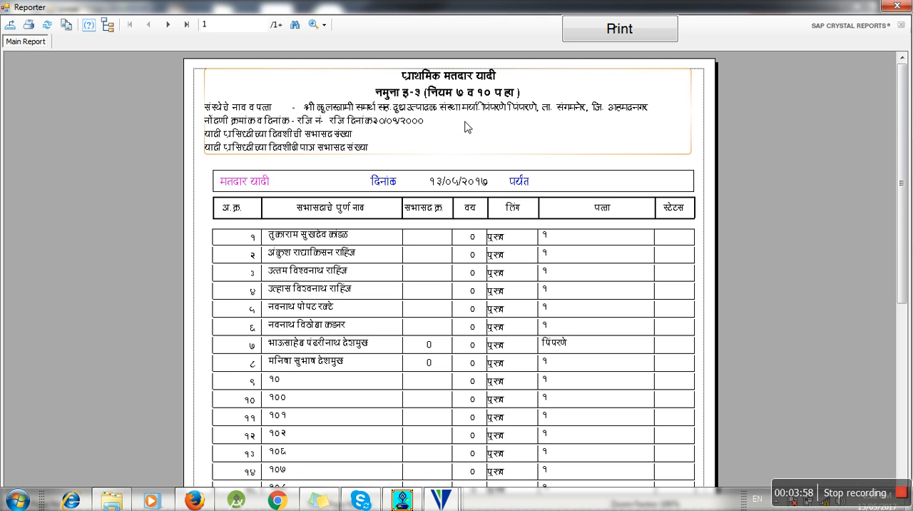
left_click(898, 7)
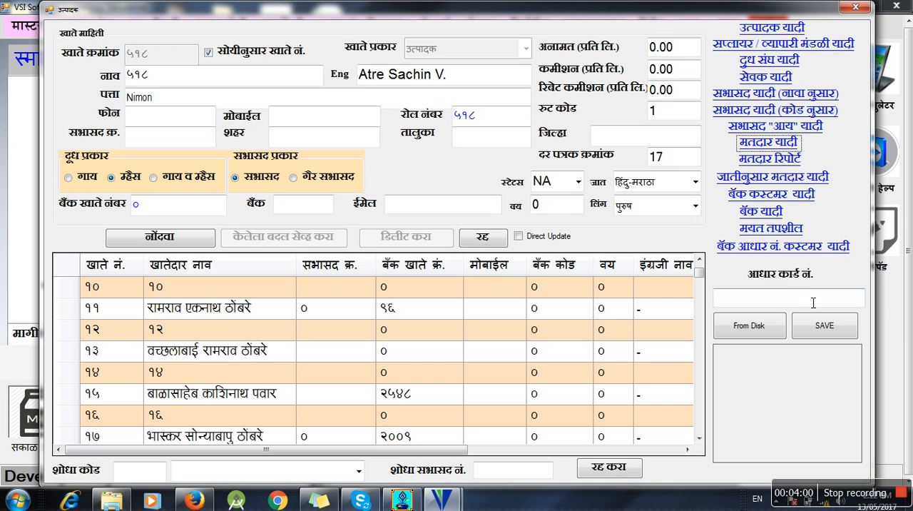
left_click(776, 301)
left_click(607, 288)
left_click(592, 330)
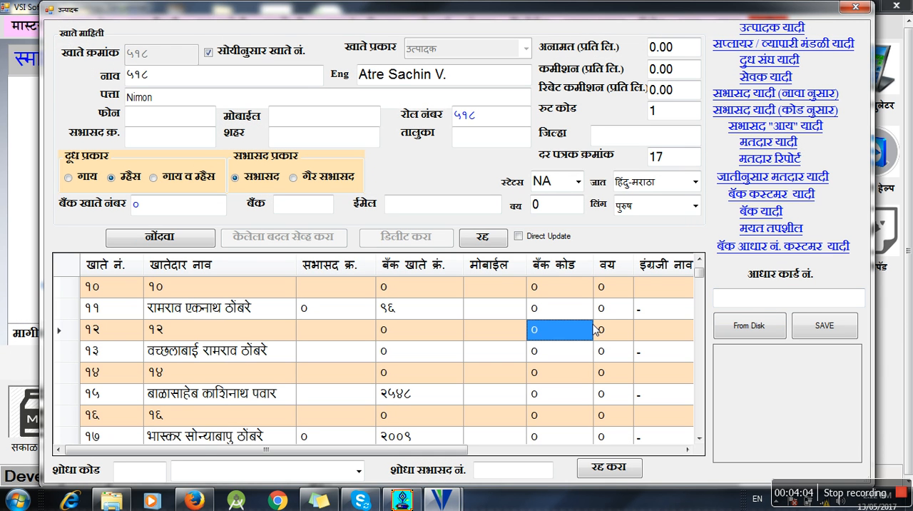
scroll(596, 329, "down", 1)
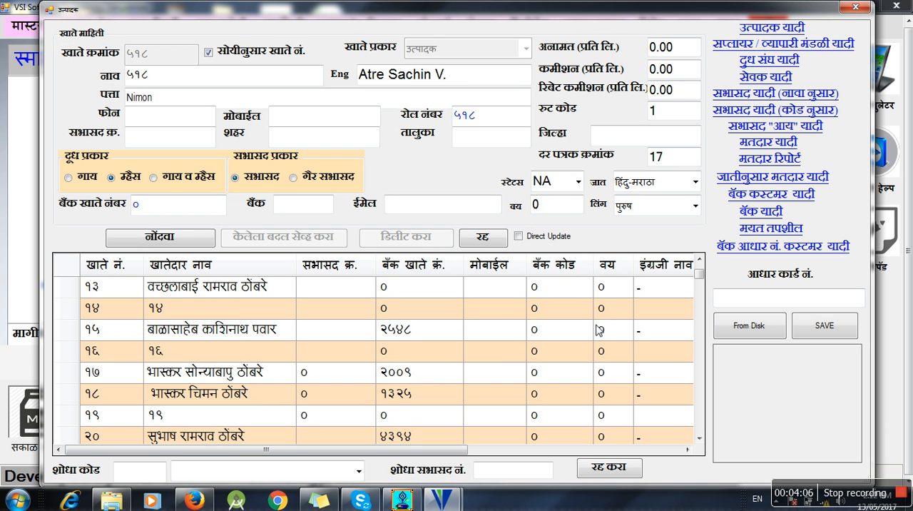
left_click(498, 317)
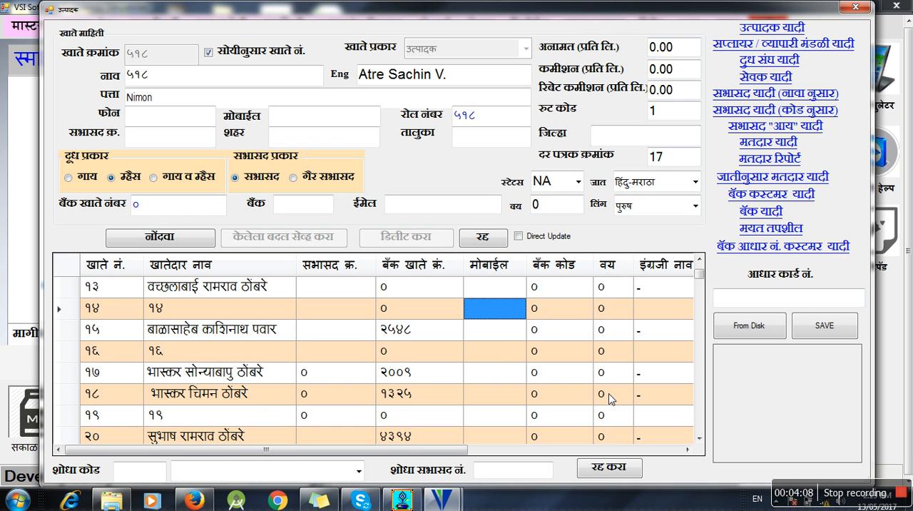